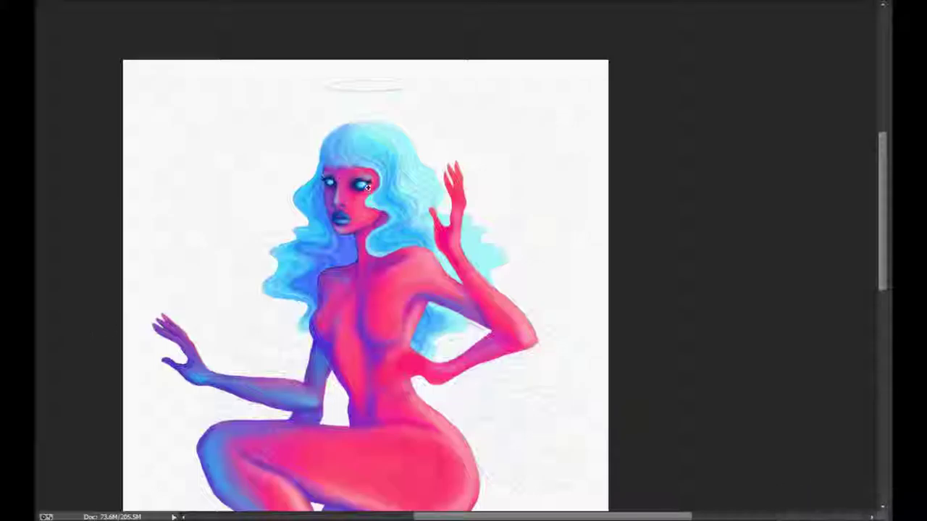
- Paint dark blue outline strokes along the hip edge and the underside of the breast
scroll(265, 137, "up", 1)
scroll(265, 137, "up", 2)
left_click_drag(360, 322, 337, 423)
scroll(368, 278, "down", 3)
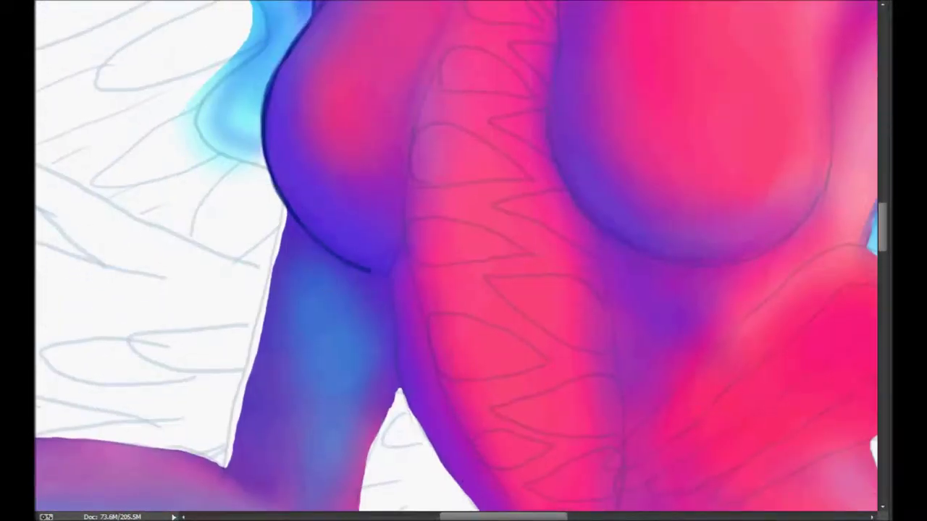
scroll(347, 228, "down", 1)
scroll(362, 145, "down", 4)
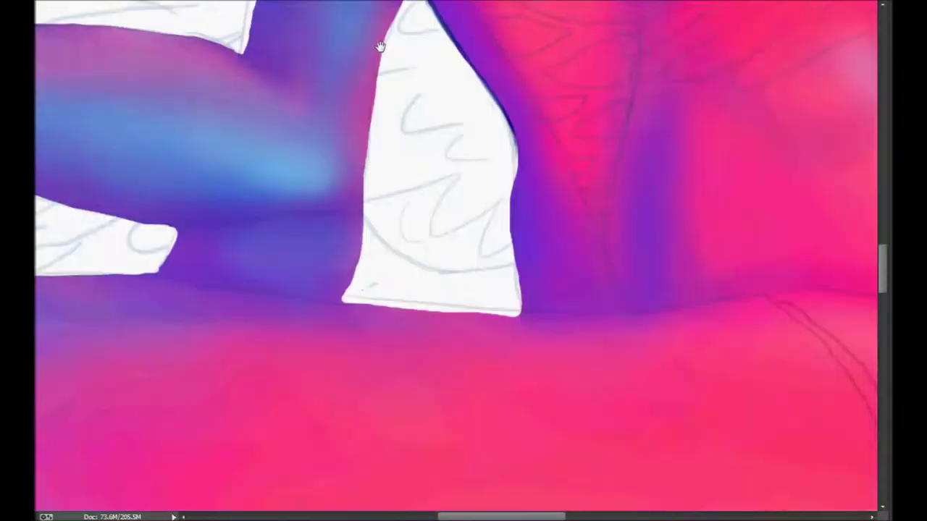
scroll(380, 48, "up", 6)
mouse_move(538, 85)
left_mouse_down()
mouse_move(521, 178)
mouse_move(601, 318)
mouse_move(419, 211)
mouse_move(529, 188)
left_mouse_up()
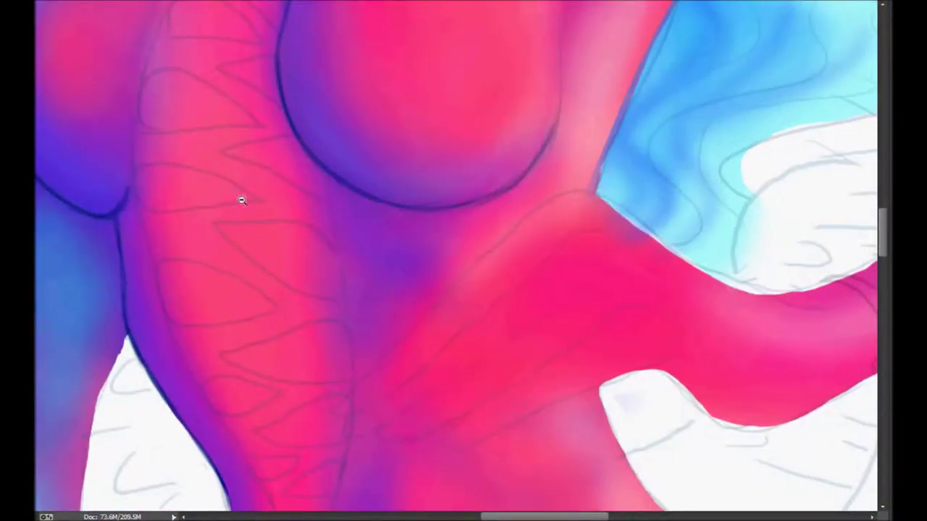
scroll(110, 5, "down", 5)
scroll(389, 207, "up", 4)
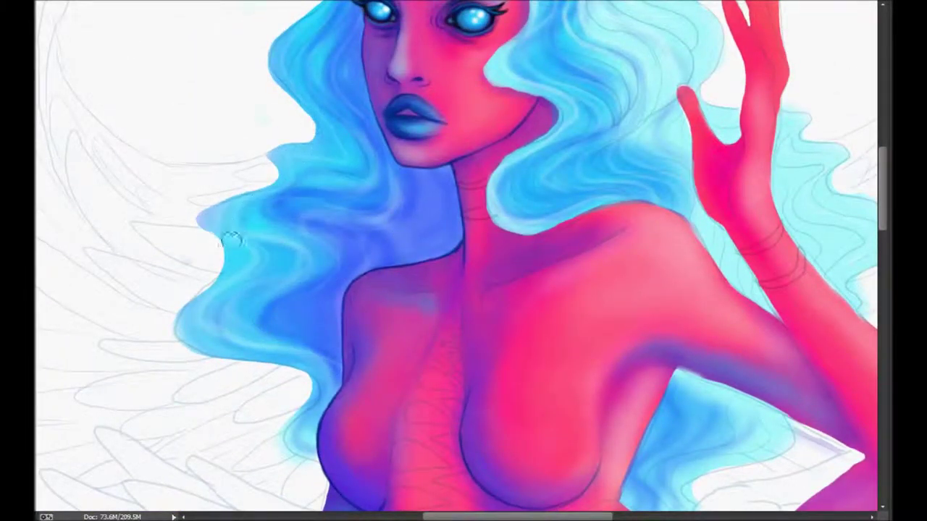
- Paint light cyan highlight strands across the top of the hair
scroll(371, 124, "up", 3)
left_click_drag(580, 74, 533, 116)
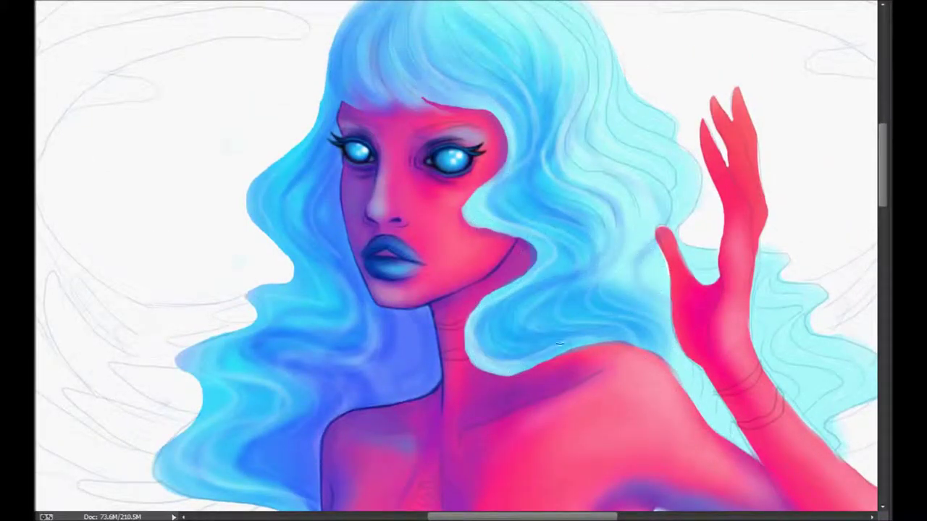
scroll(497, 42, "up", 3)
left_click_drag(456, 58, 542, 92)
mouse_move(709, 346)
left_mouse_down()
mouse_move(671, 225)
mouse_move(544, 147)
left_mouse_up()
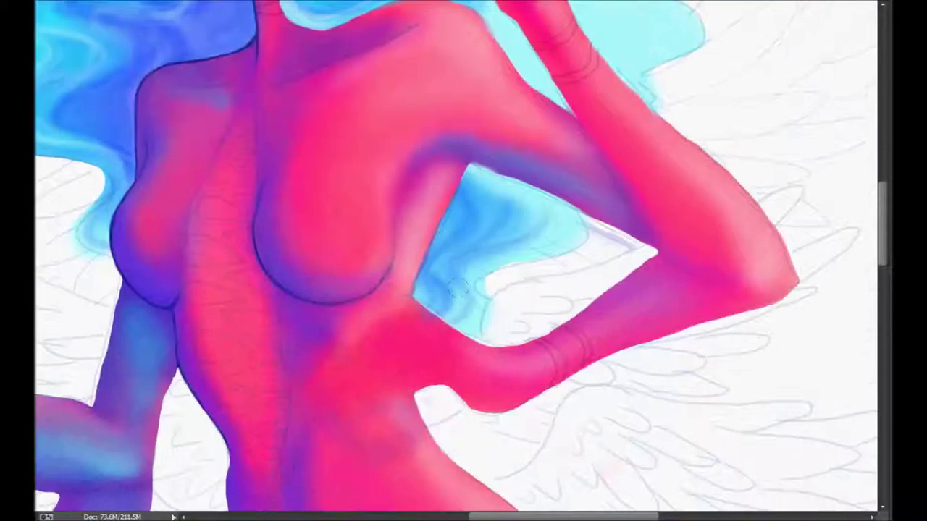
mouse_move(606, 147)
left_mouse_down()
mouse_move(549, 347)
mouse_move(58, 149)
mouse_move(104, 102)
left_mouse_up()
key("F5")
key("F5")
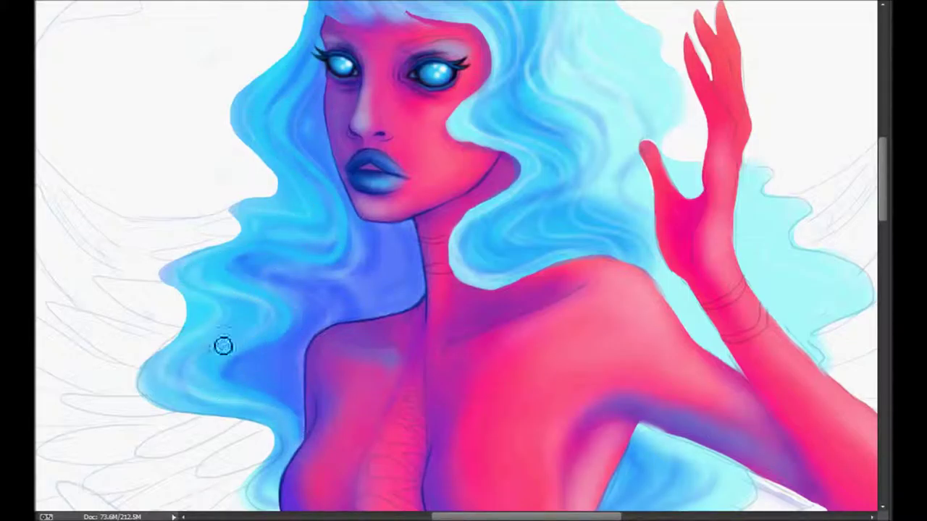
- Add lighter cyan strands into the hair on the right side
left_click_drag(224, 348, 170, 459)
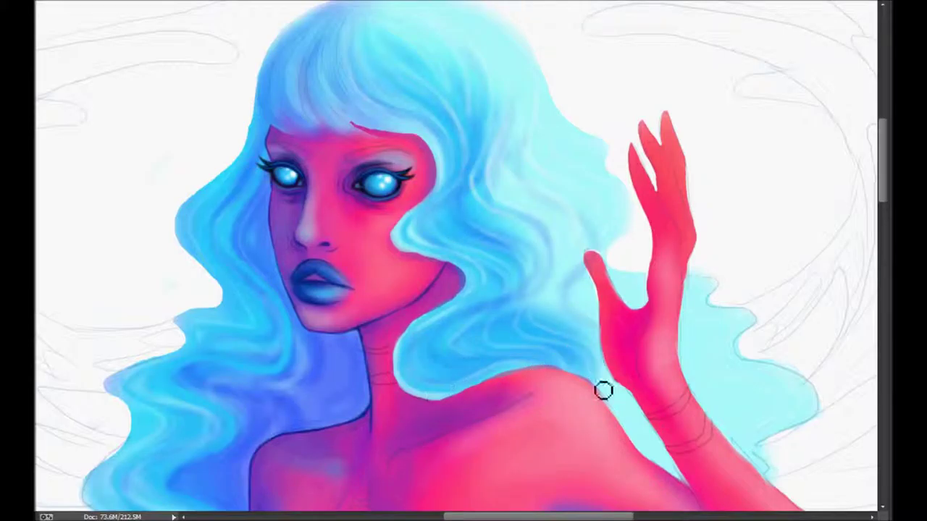
mouse_move(572, 311)
left_mouse_down()
mouse_move(505, 162)
mouse_move(582, 265)
mouse_move(500, 149)
mouse_move(526, 317)
mouse_move(486, 340)
left_mouse_up()
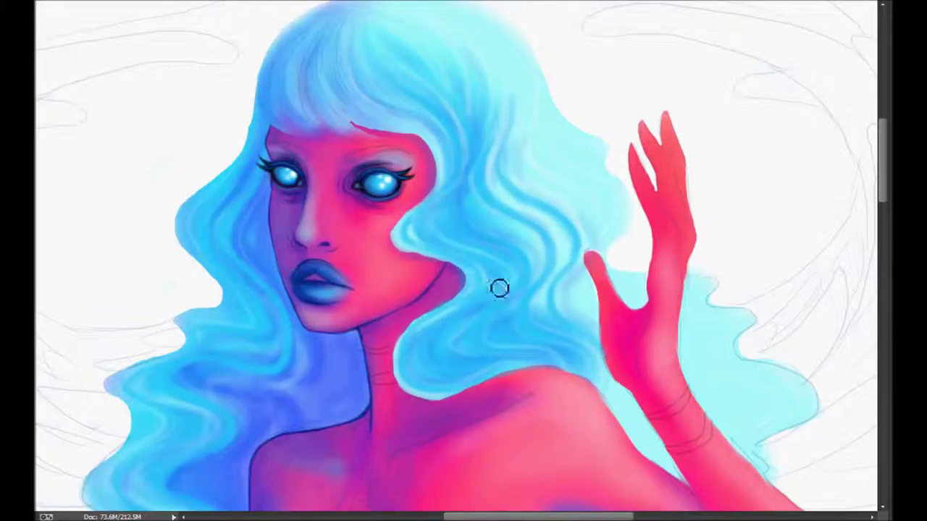
left_click_drag(343, 37, 367, 134)
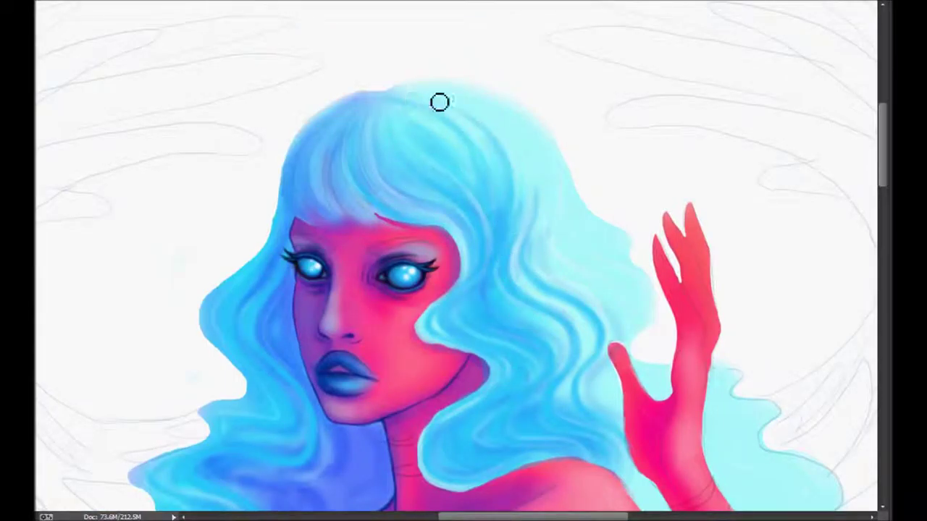
left_click_drag(614, 363, 572, 157)
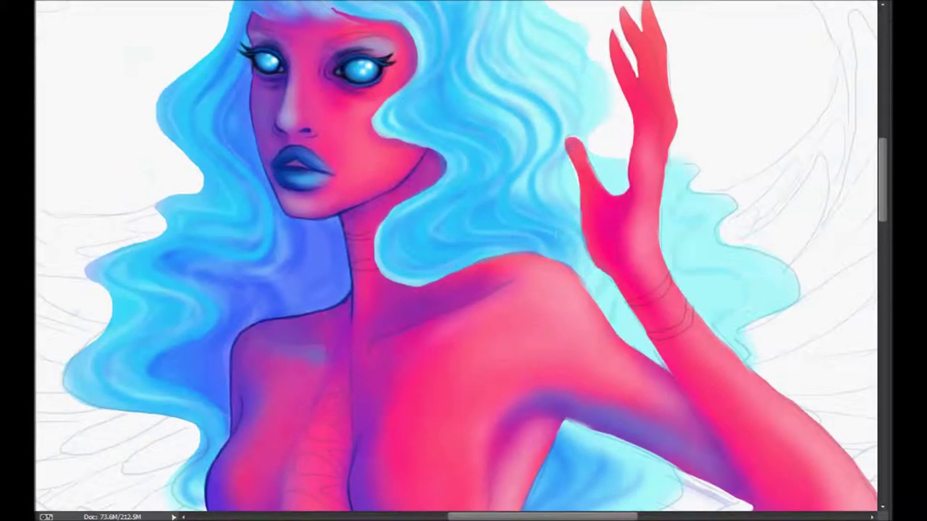
scroll(695, 261, "down", 5)
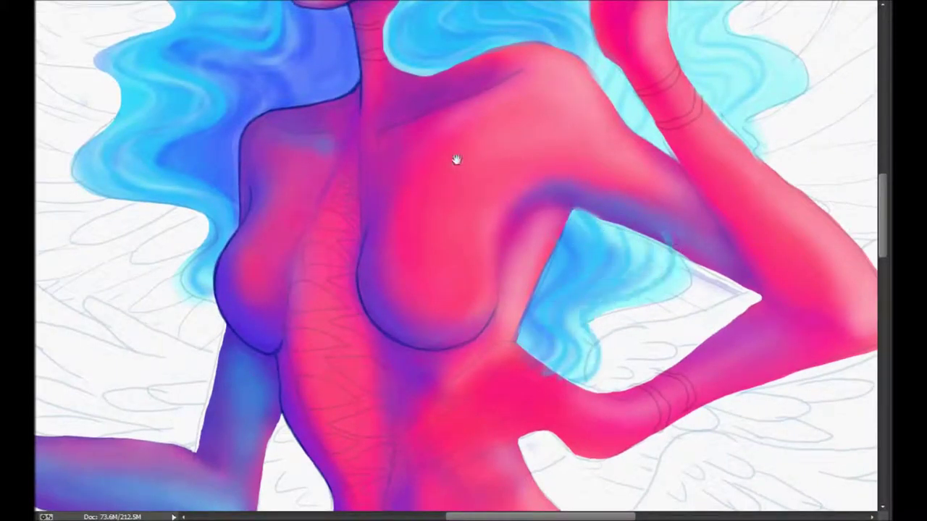
scroll(434, 246, "up", 6)
- Choose a darker blue and paint shading strands through the left hair toward the chin
key("Return")
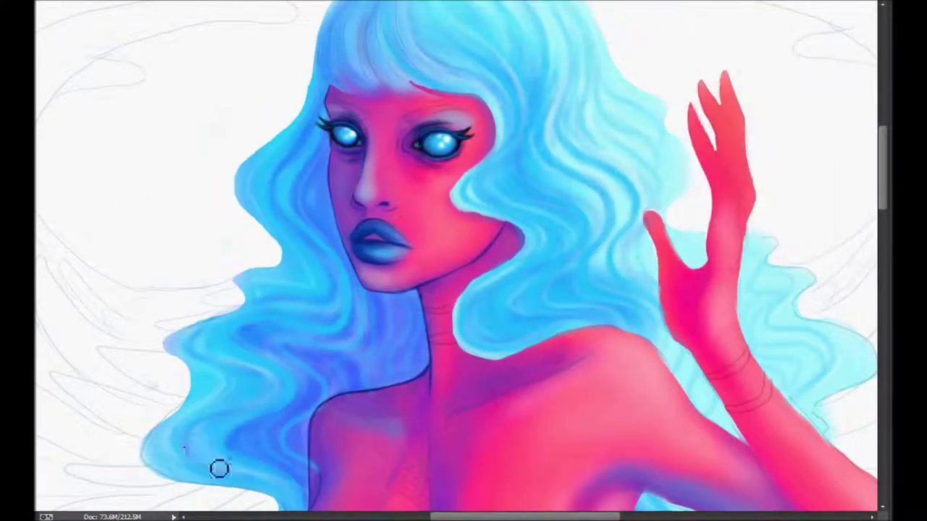
mouse_move(209, 362)
left_mouse_down()
mouse_move(212, 336)
mouse_move(246, 312)
left_mouse_up()
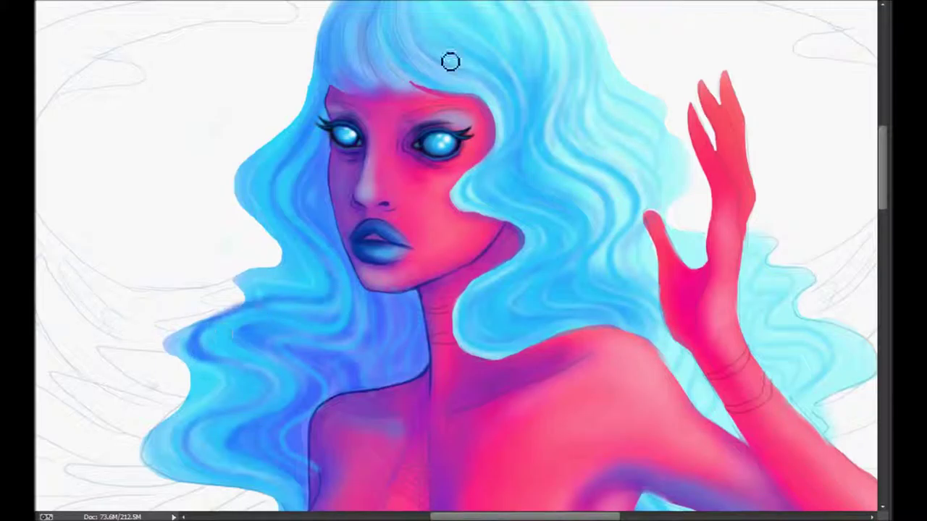
key("Return")
mouse_move(330, 90)
left_mouse_down()
mouse_move(311, 203)
mouse_move(297, 225)
mouse_move(270, 164)
mouse_move(317, 306)
mouse_move(203, 348)
left_mouse_up()
mouse_move(210, 434)
left_mouse_down()
mouse_move(256, 465)
mouse_move(300, 383)
mouse_move(296, 326)
mouse_move(357, 269)
left_mouse_up()
- Darken the hair beside the neck, shoulder, chin, cheek and jaw
scroll(311, 196, "down", 5)
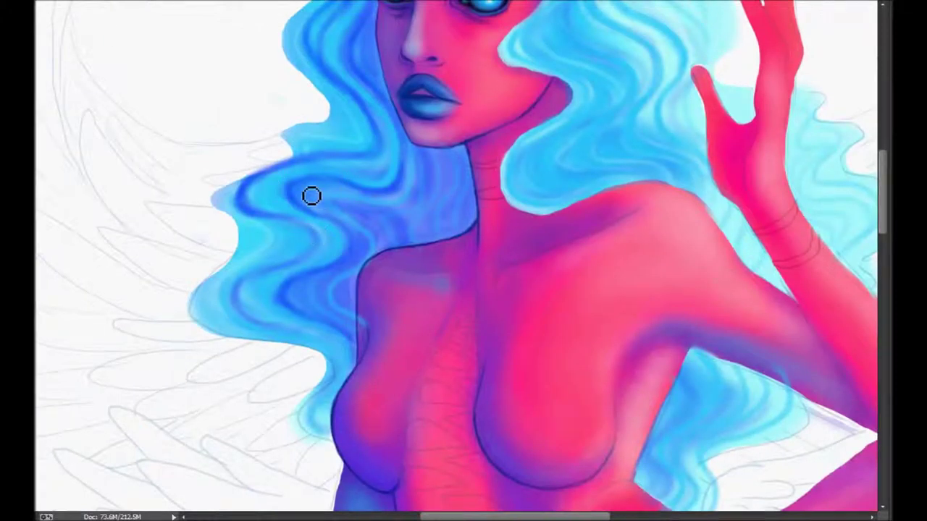
mouse_move(346, 233)
left_mouse_down()
mouse_move(418, 196)
mouse_move(337, 205)
mouse_move(353, 306)
mouse_move(433, 201)
left_mouse_up()
scroll(433, 201, "up", 8)
left_click_drag(387, 290, 399, 241)
mouse_move(398, 209)
left_mouse_down()
mouse_move(391, 321)
mouse_move(422, 391)
mouse_move(433, 382)
left_mouse_up()
scroll(433, 383, "down", 5)
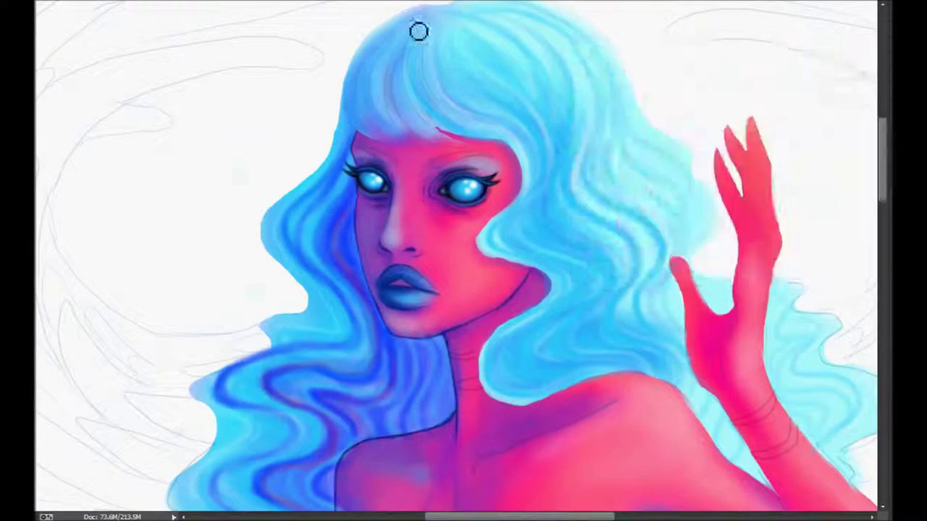
- Shade the hair right of the face and by the neck with darker blue
left_click_drag(464, 123, 511, 149)
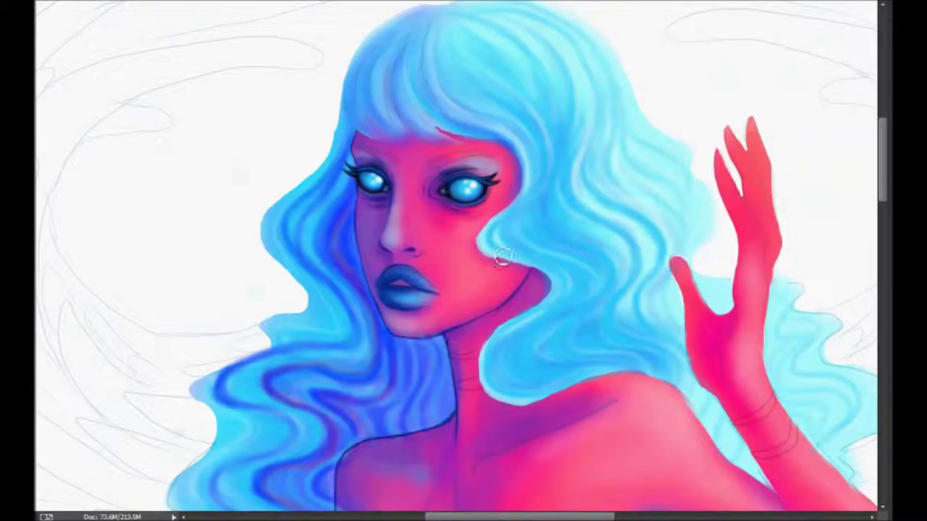
mouse_move(507, 217)
left_mouse_down()
mouse_move(533, 397)
mouse_move(625, 372)
mouse_move(496, 383)
mouse_move(535, 326)
mouse_move(585, 362)
mouse_move(590, 286)
left_mouse_up()
mouse_move(545, 145)
left_mouse_down()
mouse_move(542, 210)
mouse_move(580, 172)
mouse_move(645, 293)
left_mouse_up()
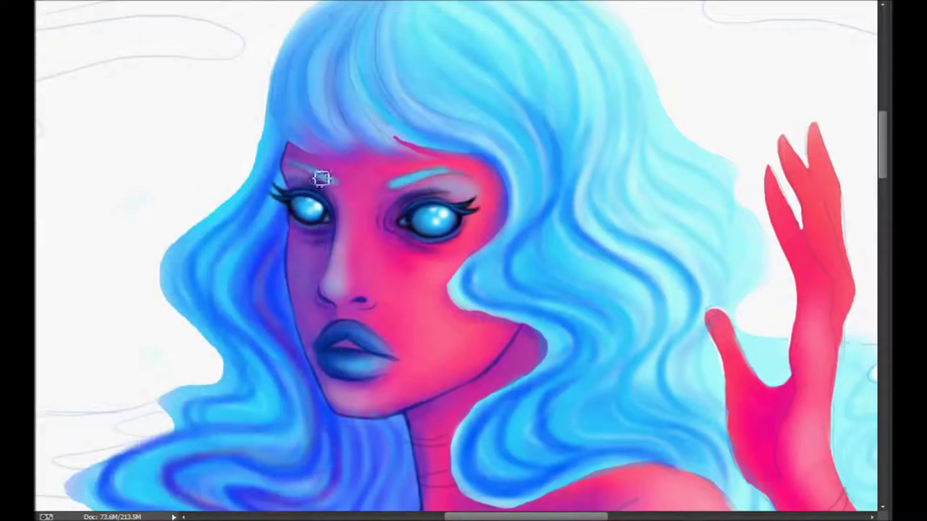
- Paint blue left and right eyebrows above the eyes
left_click_drag(309, 171, 339, 180)
left_click_drag(408, 185, 464, 174)
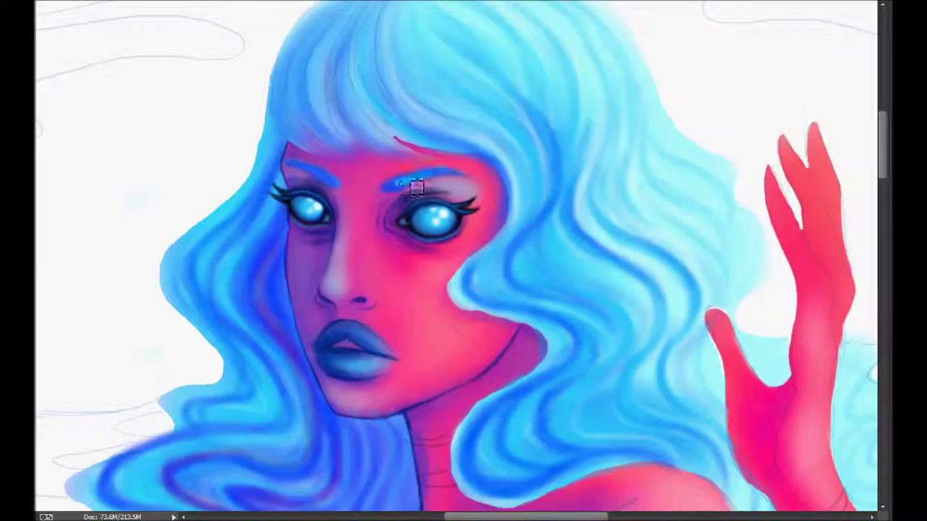
left_click(275, 304, "alt")
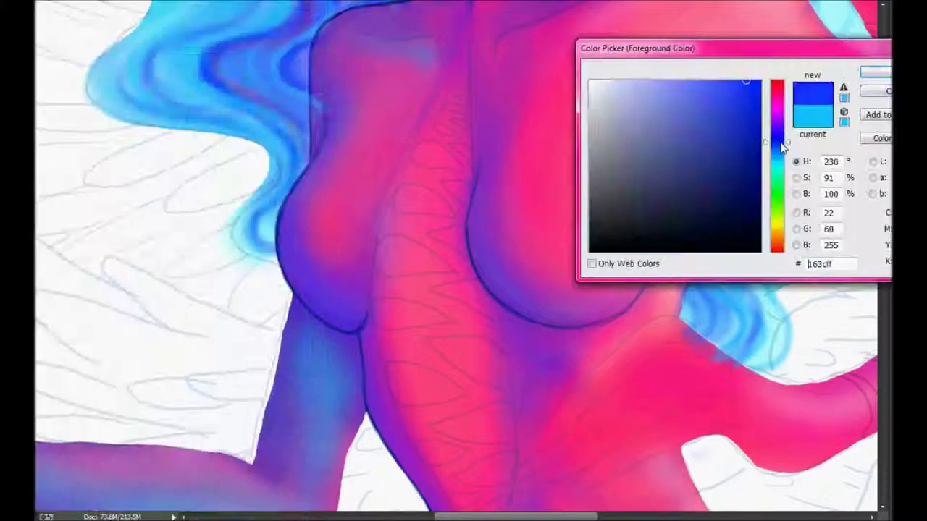
- Set the brush to dark blue #0e0098 and paint the slit down the chest
left_click_drag(782, 147, 782, 135)
left_click(764, 150)
left_click(874, 72)
left_click_drag(472, 34, 382, 363)
mouse_move(387, 213)
left_mouse_down()
mouse_move(440, 438)
mouse_move(474, 362)
left_mouse_up()
left_click_drag(470, 44, 499, 310)
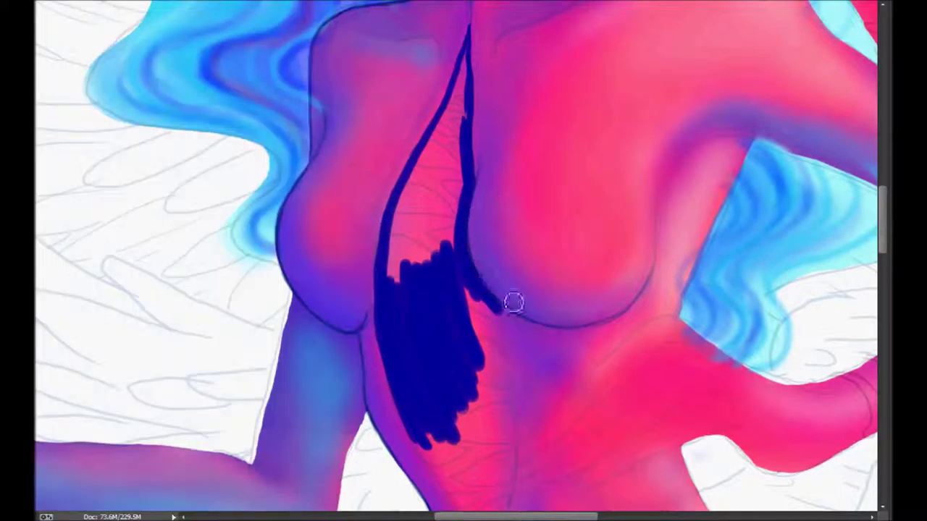
mouse_move(466, 86)
left_mouse_down()
mouse_move(395, 210)
mouse_move(384, 86)
left_mouse_up()
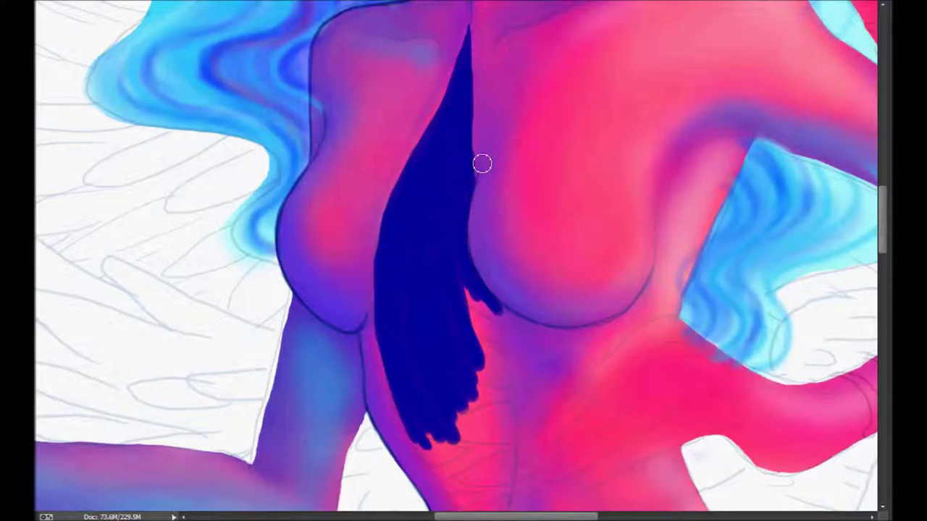
- Extend the slit toward the waist and reshape the breast curve overlapping it
scroll(415, 323, "down", 5)
mouse_move(391, 271)
left_mouse_down()
mouse_move(445, 352)
mouse_move(471, 424)
mouse_move(485, 248)
mouse_move(451, 332)
mouse_move(465, 399)
mouse_move(456, 351)
left_mouse_up()
scroll(441, 311, "up", 4)
scroll(434, 116, "down", 2)
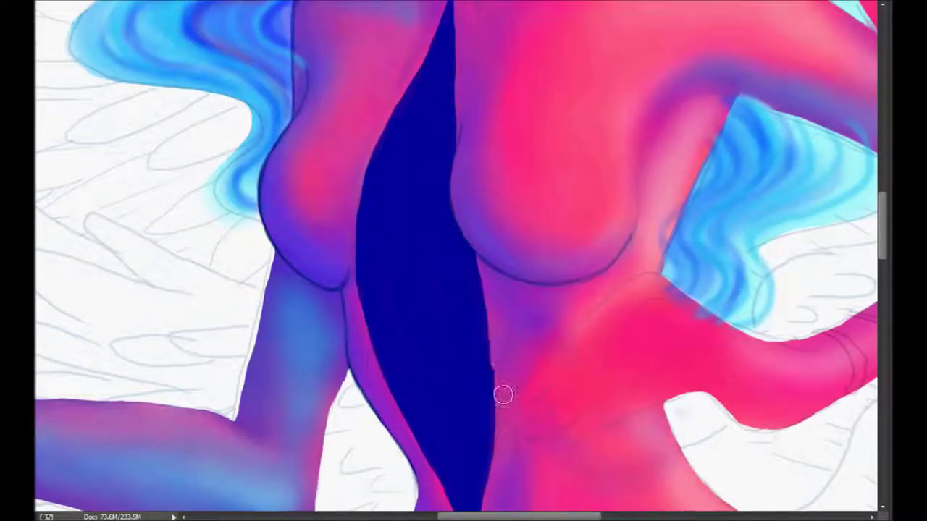
scroll(495, 312, "down", 2)
scroll(485, 401, "up", 4)
mouse_move(434, 138)
left_mouse_down()
mouse_move(438, 213)
mouse_move(466, 345)
left_mouse_up()
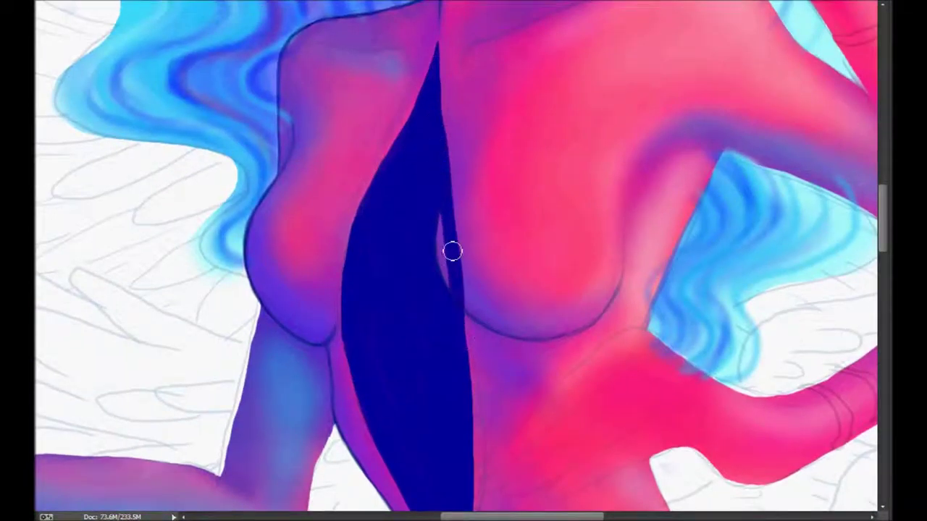
mouse_move(446, 232)
left_mouse_down()
mouse_move(452, 211)
mouse_move(481, 313)
left_mouse_up()
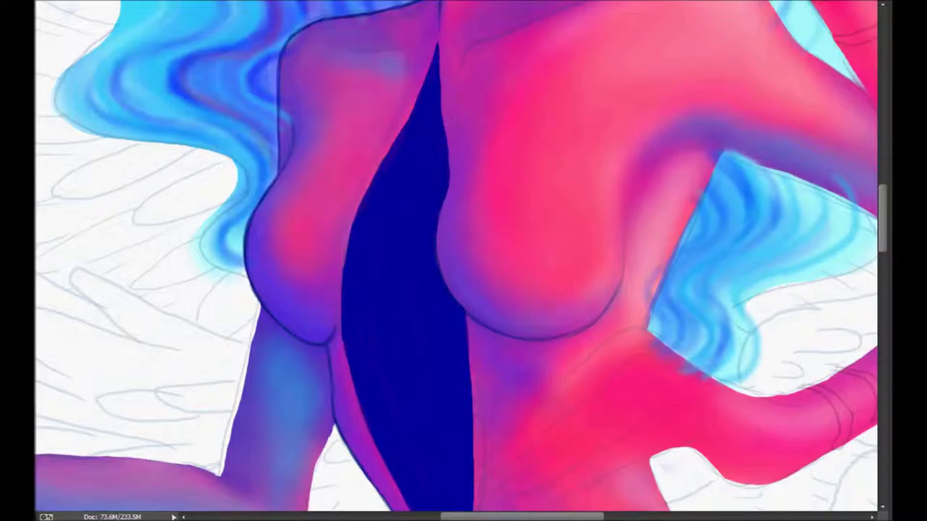
- Widen the upper-left edge of the dark chest slit
key("ctrl+0")
key("ctrl+plus")
right_click(92, 5)
key("Escape")
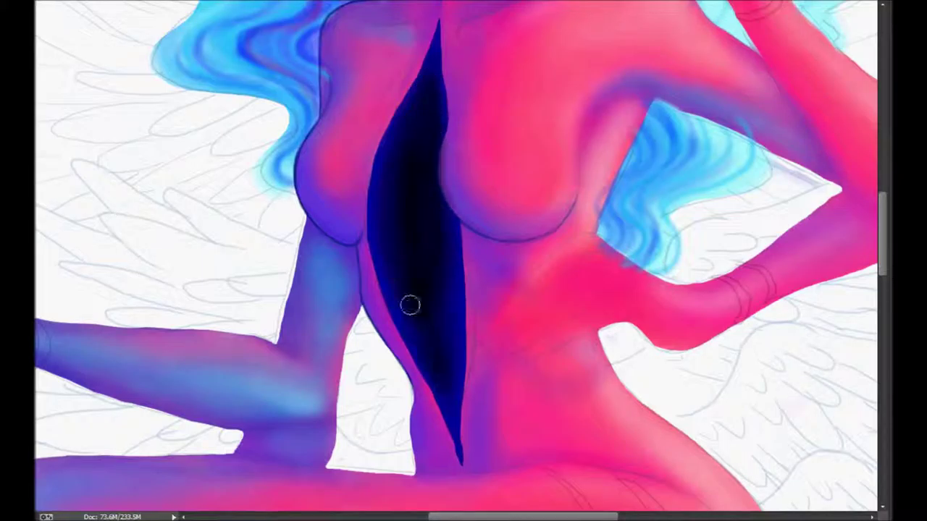
left_click_drag(396, 137, 418, 71)
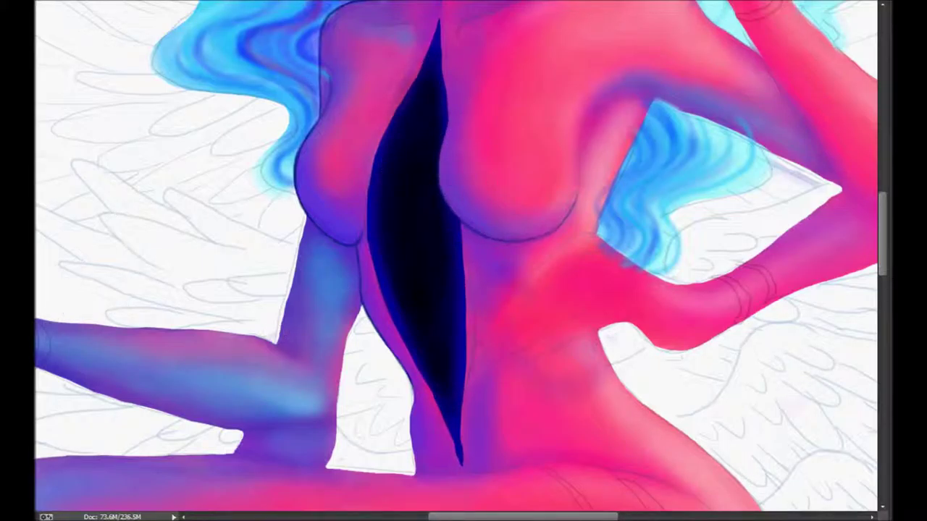
key("ctrl+plus")
key("ctrl+plus")
right_click(236, 211)
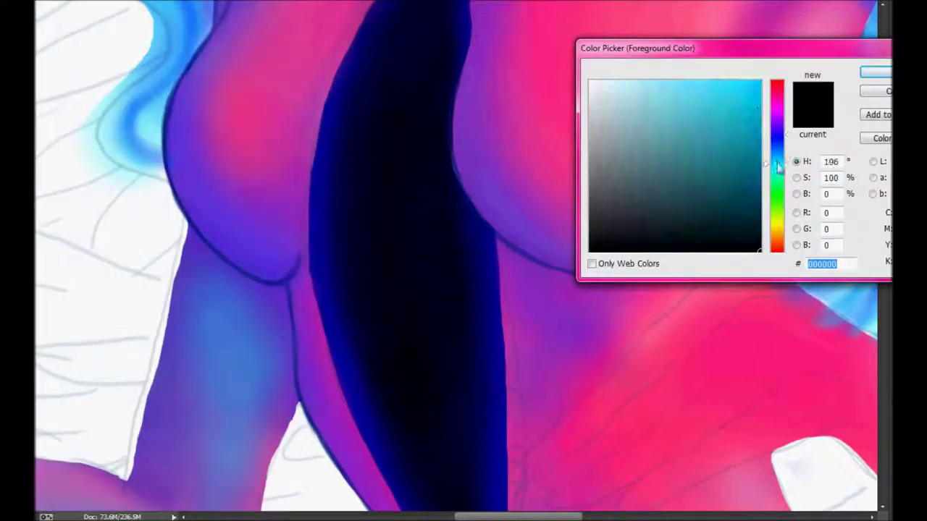
- Paint the first cyan tapered teeth in the upper part of the slit
left_click_drag(331, 145, 427, 189)
key("ctrl+z")
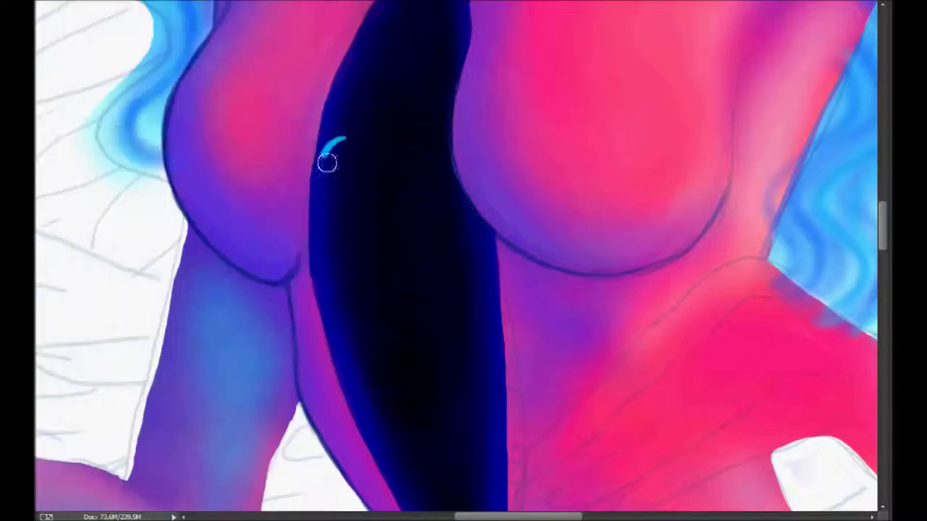
mouse_move(331, 155)
left_mouse_down()
mouse_move(409, 162)
mouse_move(434, 188)
left_mouse_up()
mouse_move(405, 118)
left_mouse_down()
mouse_move(414, 131)
mouse_move(456, 87)
mouse_move(467, 92)
left_mouse_up()
key("ctrl+plus")
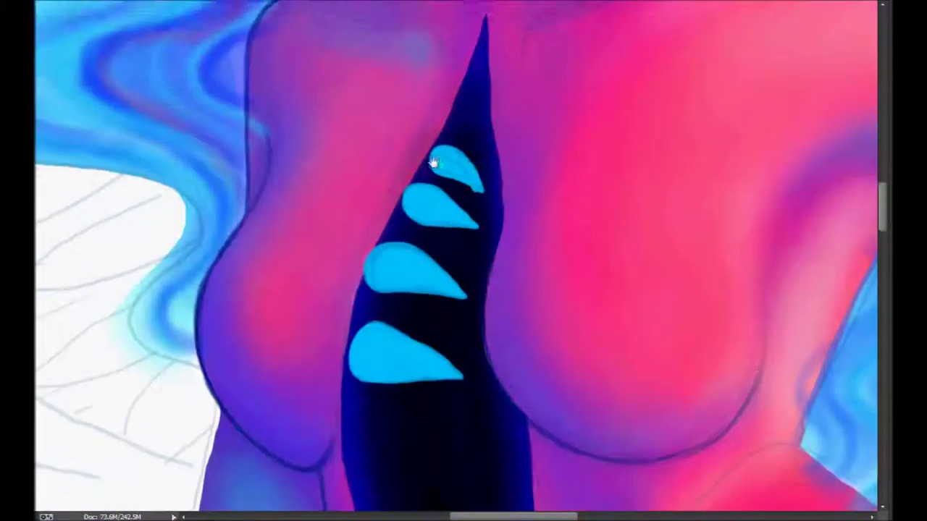
key("F5")
key("F5")
left_click_drag(463, 147, 479, 145)
- Add more cyan teeth down the middle of the slit
scroll(474, 87, "down", 5)
mouse_move(346, 206)
left_mouse_down()
mouse_move(327, 231)
mouse_move(341, 253)
mouse_move(434, 239)
mouse_move(345, 257)
mouse_move(424, 242)
left_mouse_up()
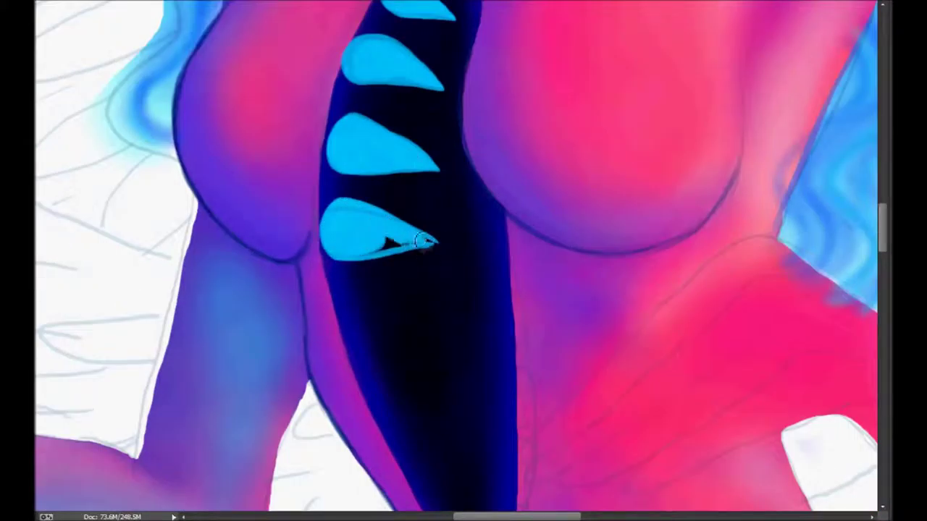
mouse_move(311, 213)
left_mouse_down()
mouse_move(424, 265)
mouse_move(383, 265)
mouse_move(413, 257)
left_mouse_up()
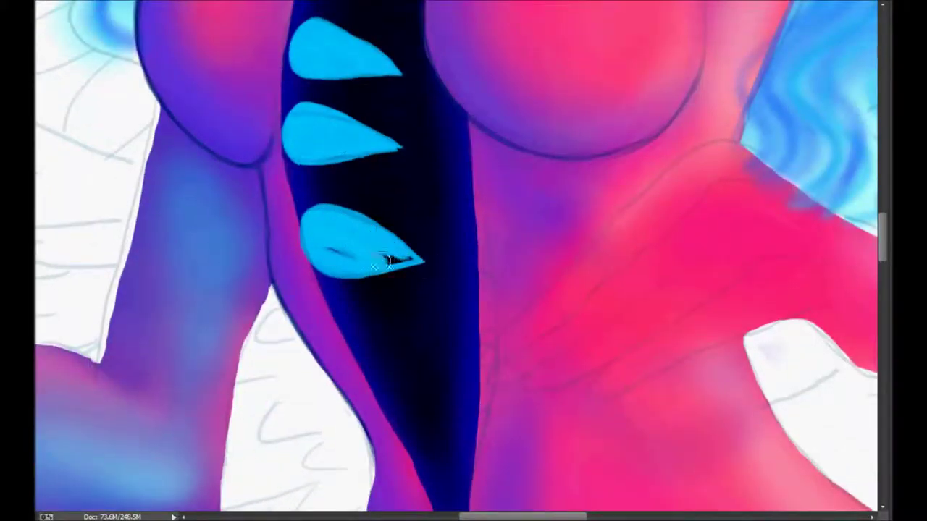
scroll(394, 138, "down", 4)
left_click_drag(358, 192, 425, 215)
left_click_drag(402, 278, 450, 274)
left_click_drag(433, 340, 445, 337)
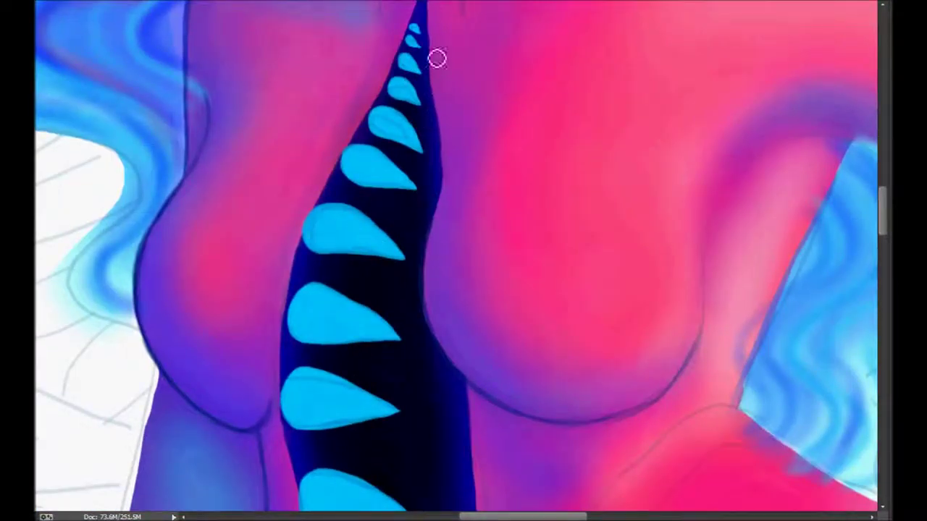
scroll(463, 261, "down", 5)
mouse_move(300, 145)
left_mouse_down()
mouse_move(378, 128)
mouse_move(384, 155)
left_mouse_up()
mouse_move(391, 281)
left_mouse_down()
mouse_move(321, 248)
mouse_move(366, 223)
mouse_move(346, 223)
mouse_move(430, 217)
mouse_move(355, 234)
mouse_move(427, 231)
left_mouse_up()
- Add small cyan teeth near the slit's bottom and top, trimming one with dark blue
scroll(55, 158, "down", 3)
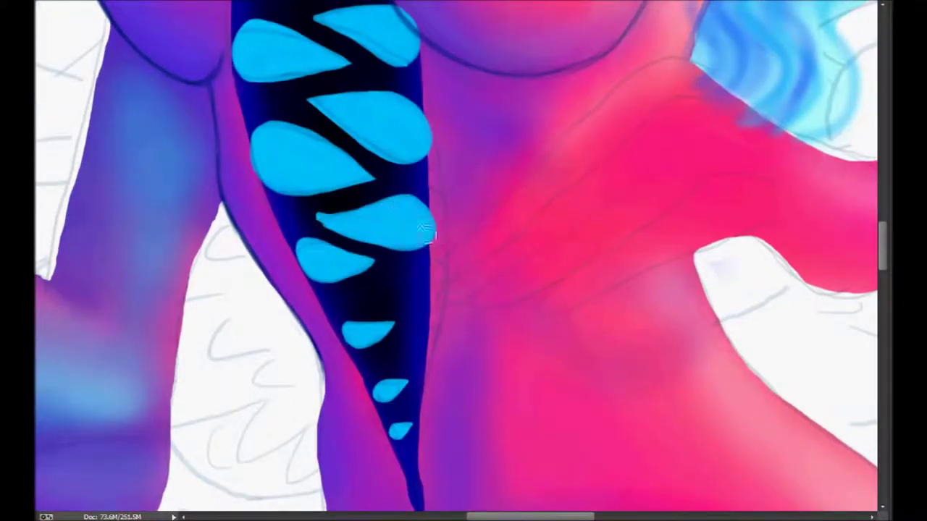
mouse_move(361, 307)
left_mouse_down()
mouse_move(401, 308)
mouse_move(385, 366)
mouse_move(427, 408)
left_mouse_up()
scroll(434, 407, "up", 5)
scroll(399, 93, "up", 3)
left_click_drag(468, 145, 480, 109)
left_click_drag(431, 197, 465, 242)
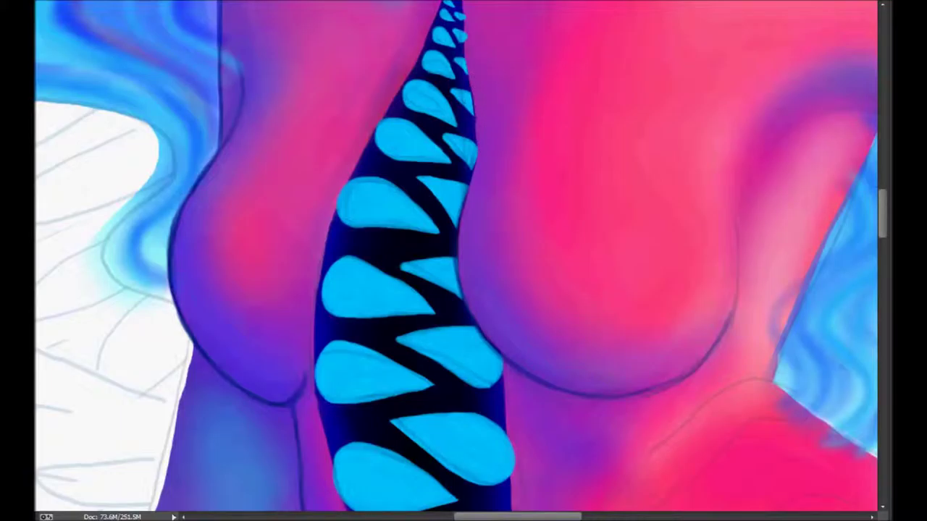
scroll(455, 97, "up", 3)
scroll(520, 232, "down", 5)
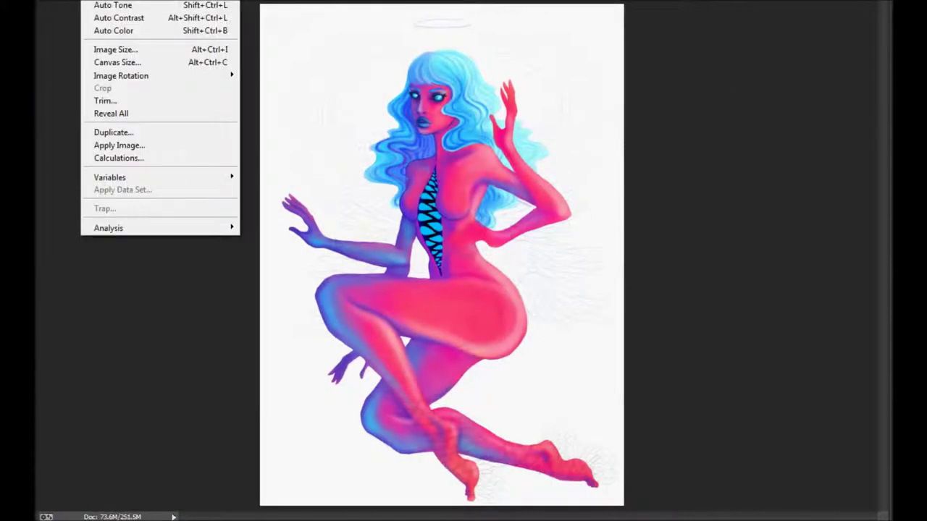
- Recolour the cyan teeth to magenta with Hue/Saturation (Ctrl+U)
key("ctrl+u")
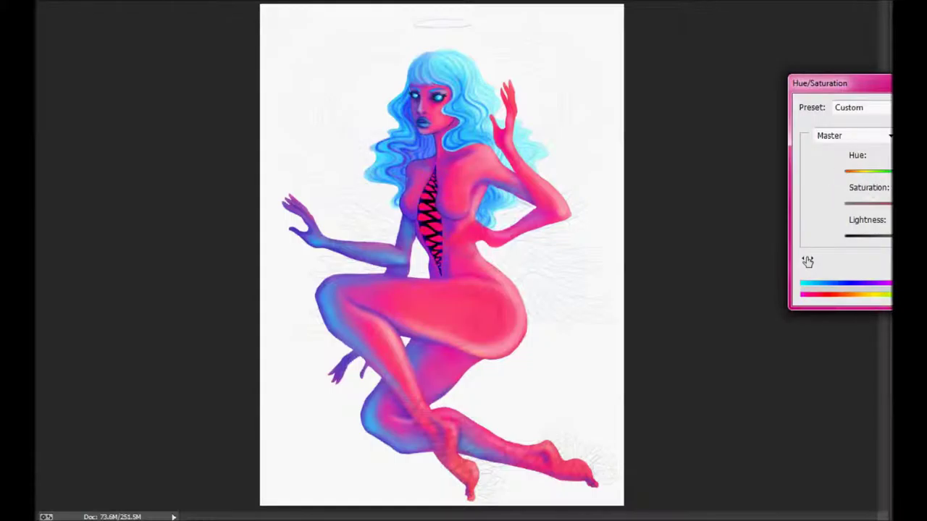
key("Return")
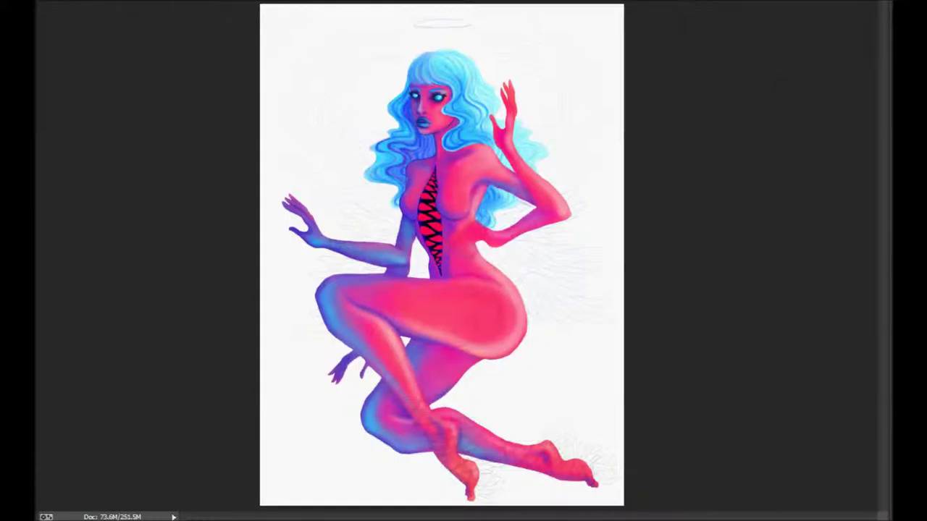
key("ctrl+plus")
key("ctrl+plus")
key("ctrl+plus")
- Choose a lighter pink and add glossy highlights to the upper teeth
right_click(193, 58)
key("Escape")
key("Return")
left_click_drag(337, 134, 322, 138)
left_click_drag(311, 192, 346, 197)
mouse_move(313, 244)
left_mouse_down()
mouse_move(346, 252)
mouse_move(409, 242)
left_mouse_up()
- Highlight the remaining pink teeth near the top and lower slit
left_click_drag(341, 98, 371, 91)
mouse_move(319, 322)
left_mouse_down()
mouse_move(369, 324)
mouse_move(427, 300)
left_mouse_up()
mouse_move(423, 365)
left_mouse_down()
mouse_move(380, 253)
mouse_move(326, 250)
left_mouse_up()
left_click_drag(344, 181, 357, 186)
left_click_drag(300, 271, 325, 275)
- Pick a different brush preset and zoom out to view the whole figure
right_click(355, 326)
left_click(356, 325)
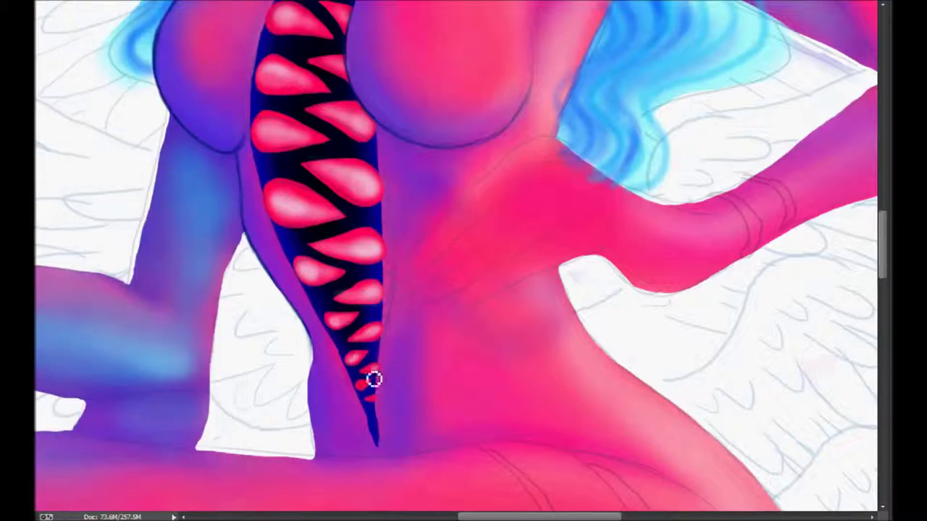
scroll(369, 205, "up", 5)
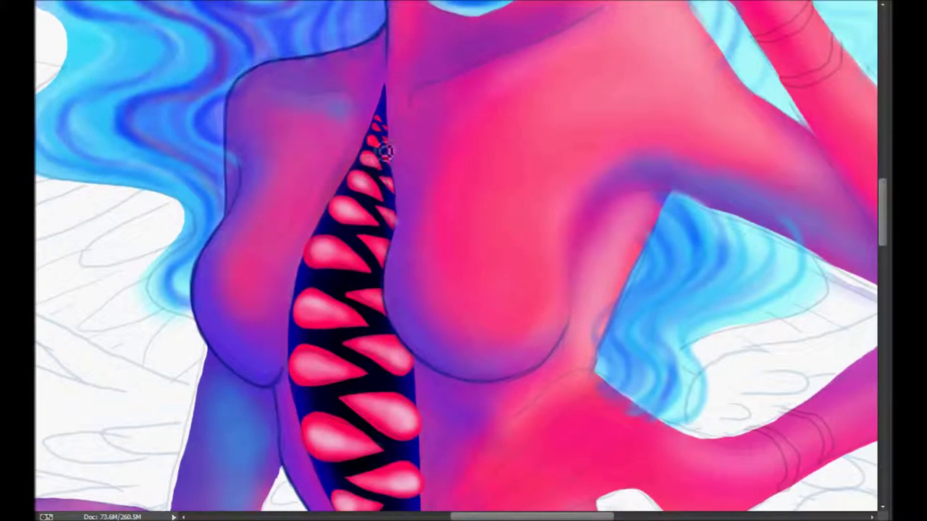
scroll(411, 230, "down", 4)
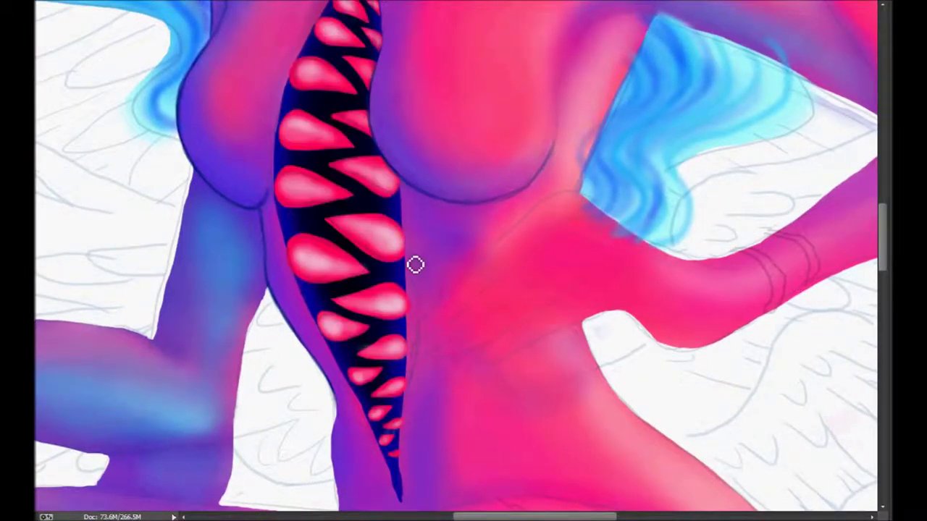
scroll(275, 245, "up", 2)
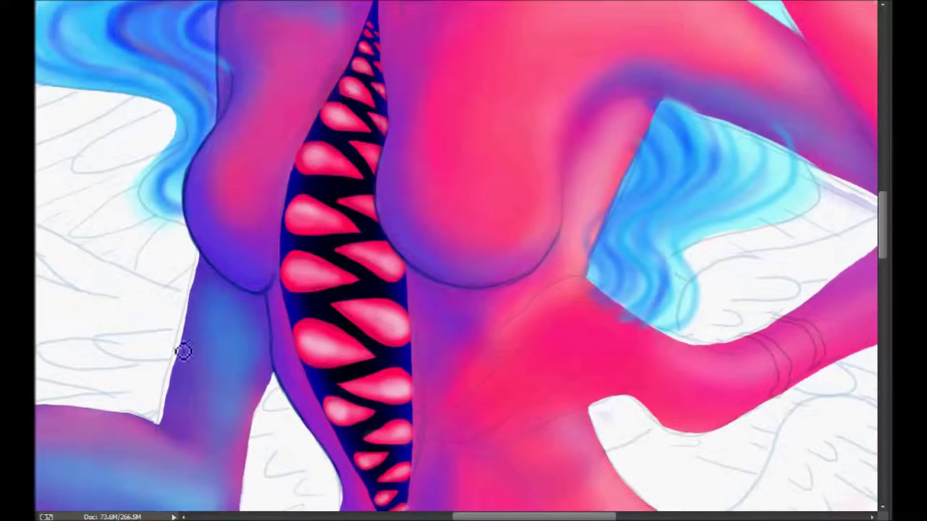
left_click(381, 314, "alt")
right_click(840, 217)
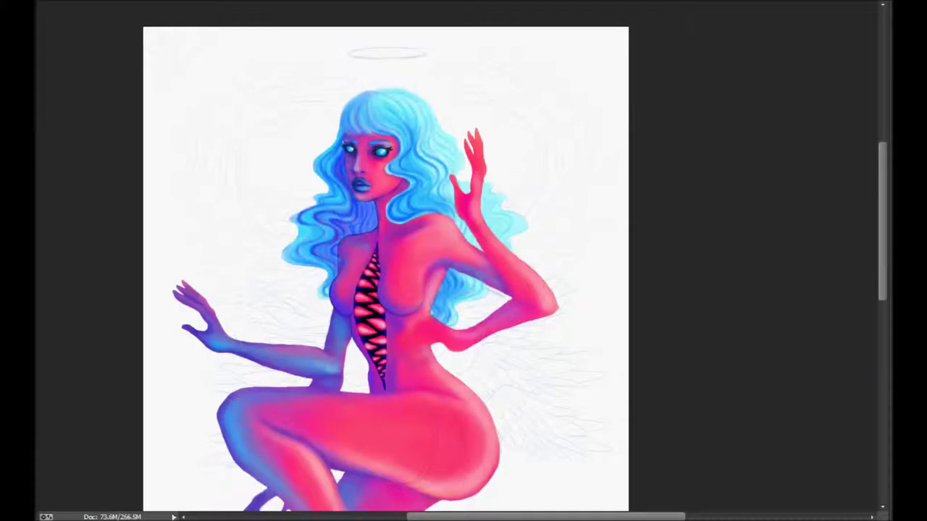